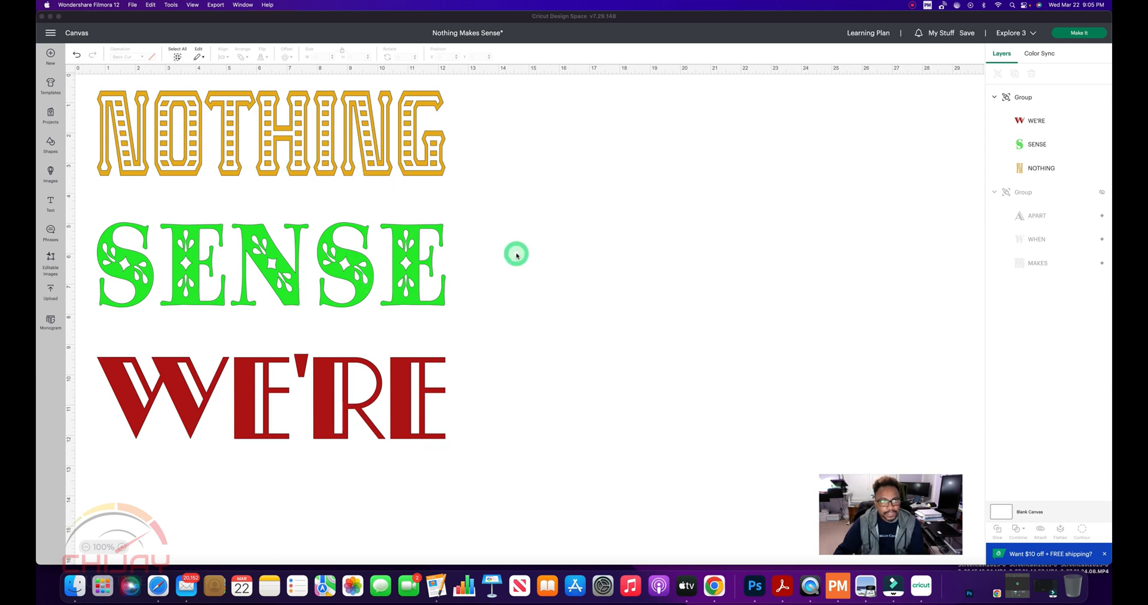
Check the font and size of each of the words NOTHING, SENSE and WE'RE
click(266, 148)
double_click(283, 144)
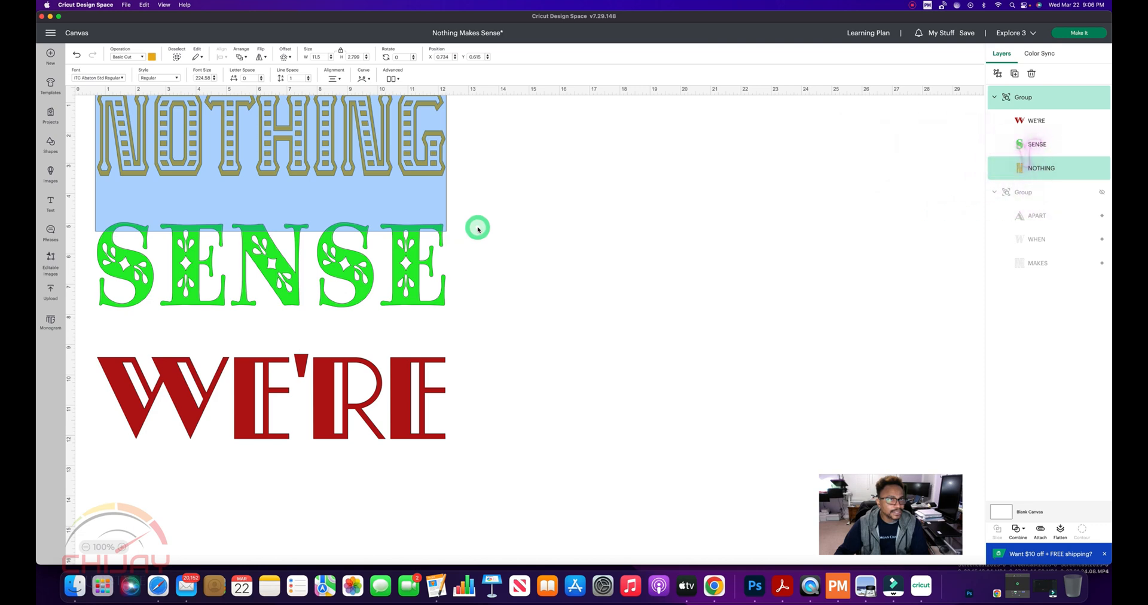
click(380, 292)
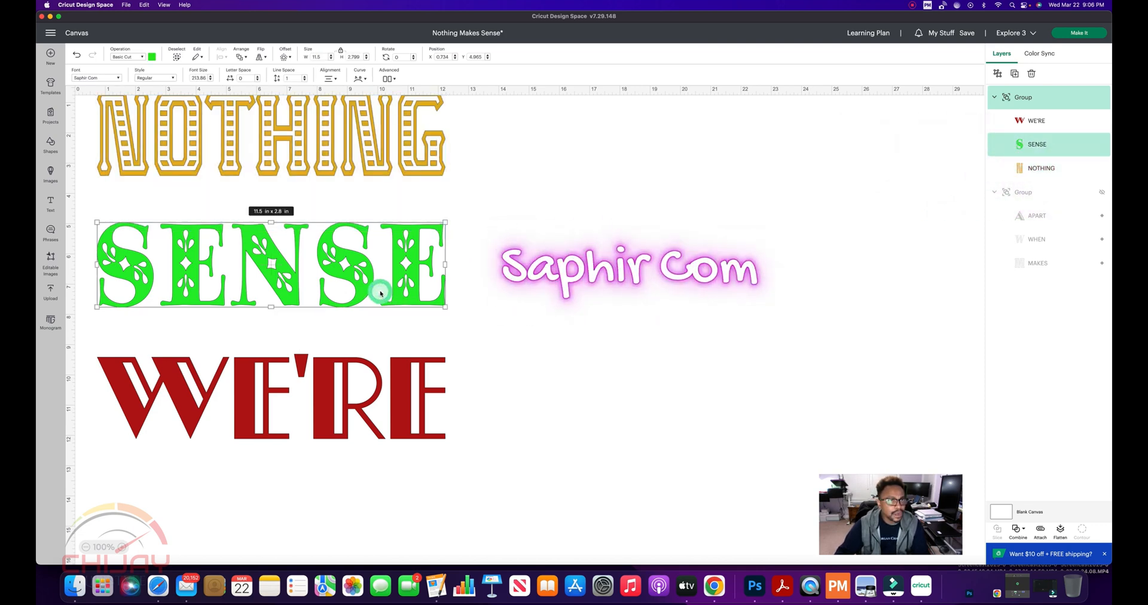
click(389, 397)
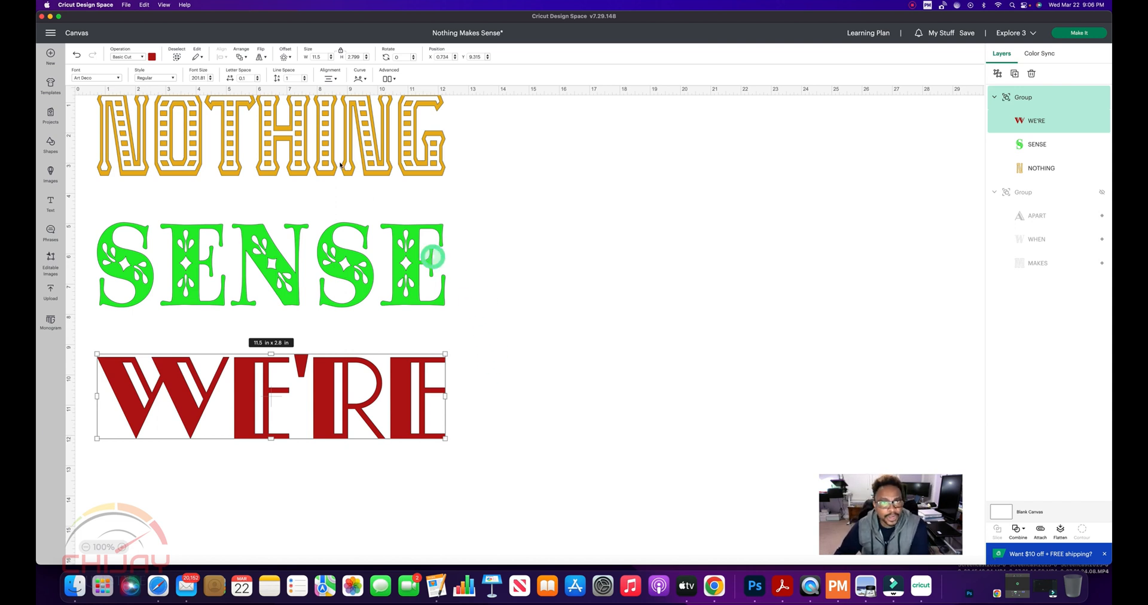
scroll(331, 185, up, 1)
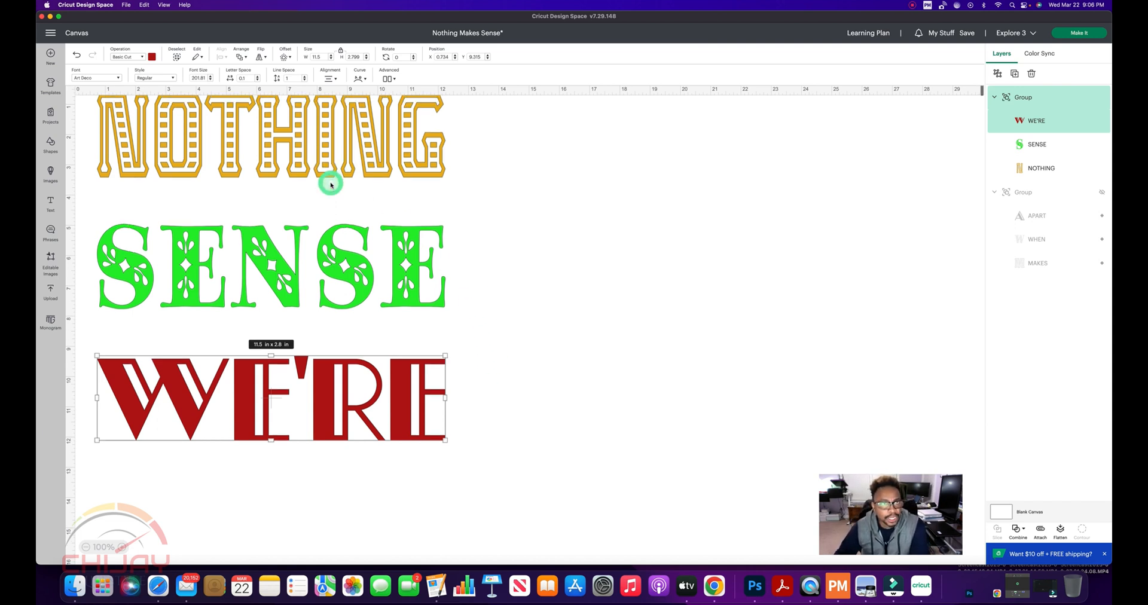
click(300, 145)
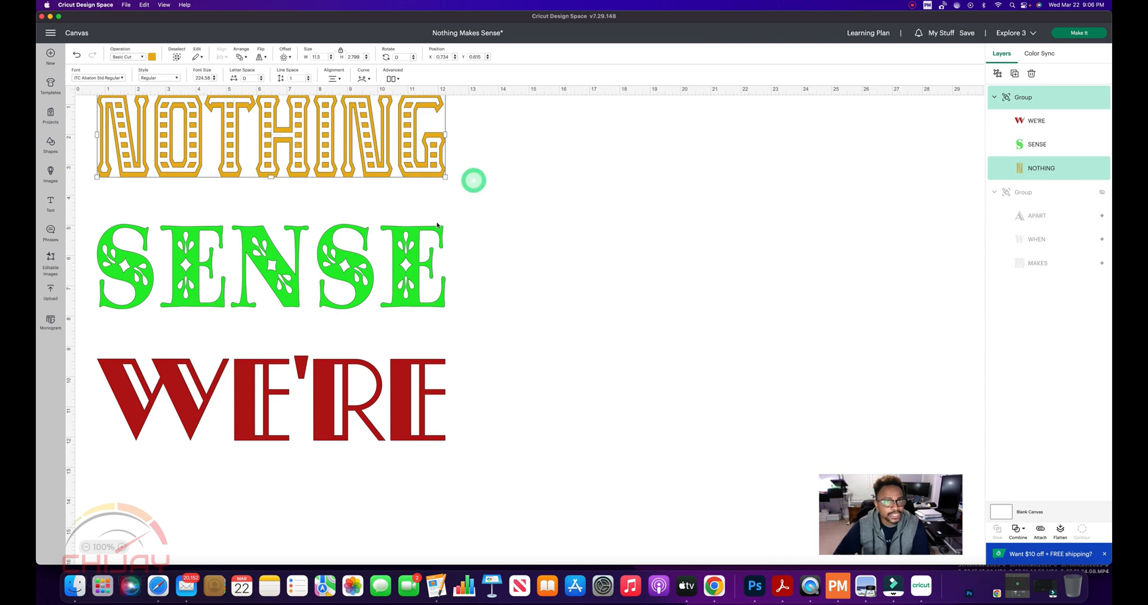
click(376, 261)
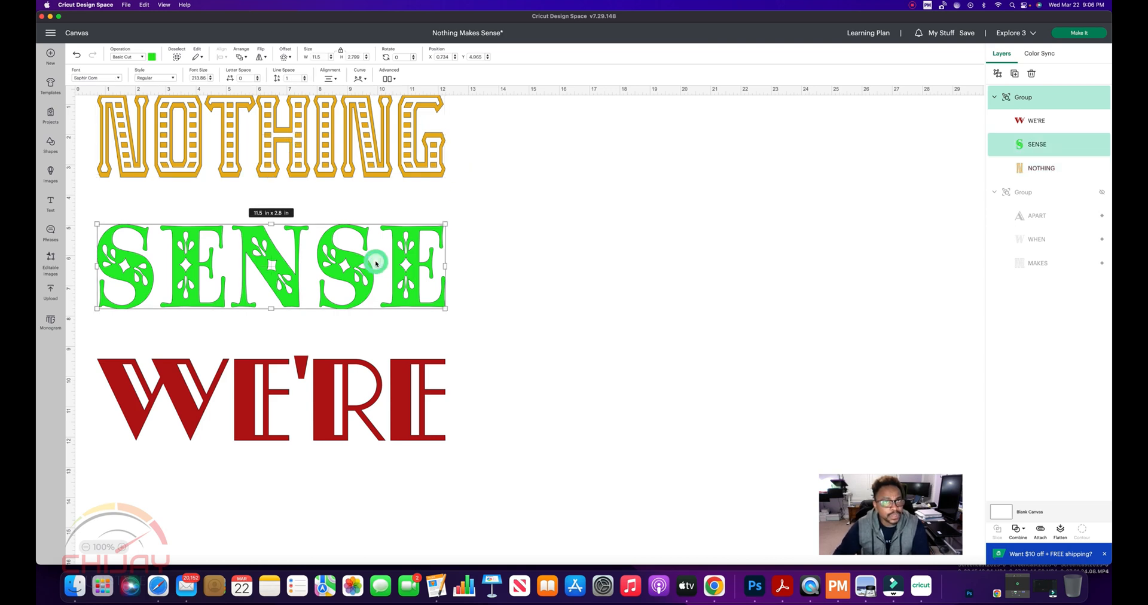
click(361, 388)
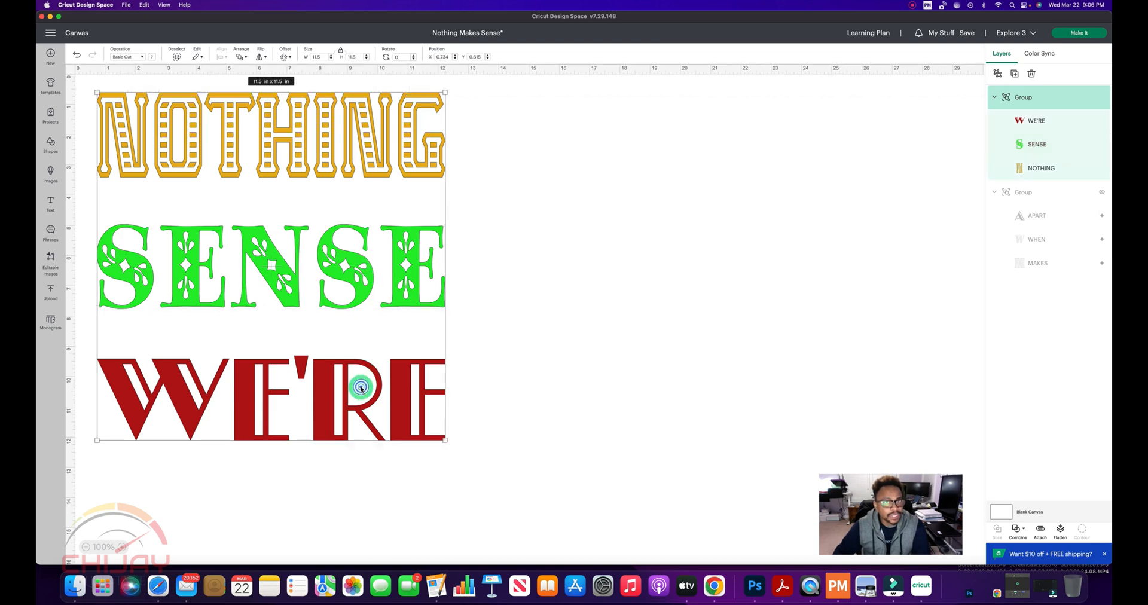
double_click(365, 386)
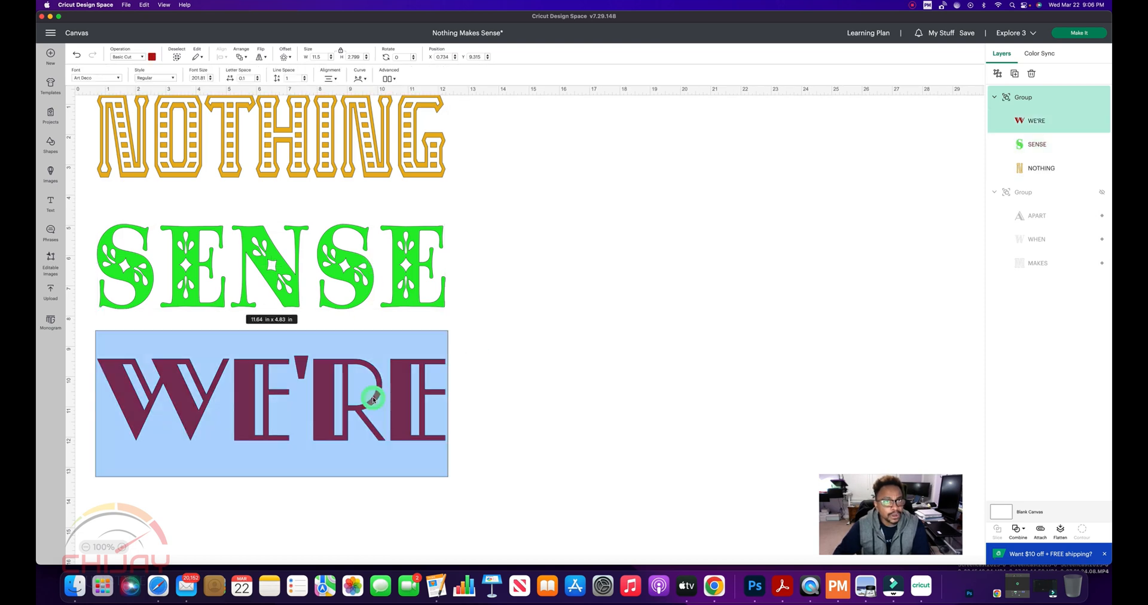
click(573, 333)
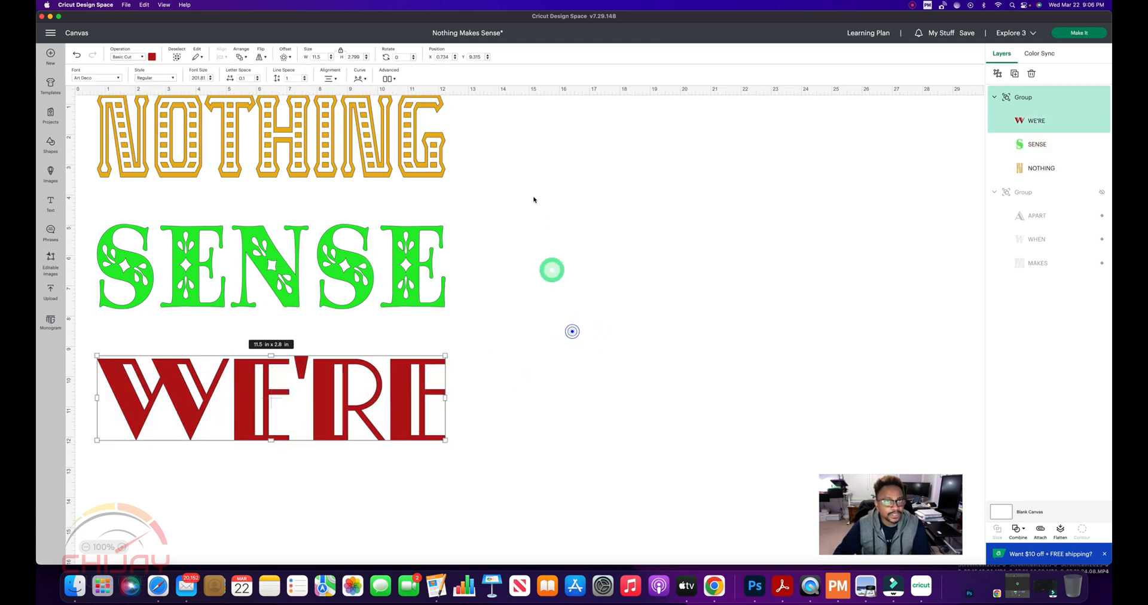
Select the NOTHING, SENSE, WE'RE group as a whole to check its overall size, and deselect it
click(491, 128)
drag(492, 128, 233, 499)
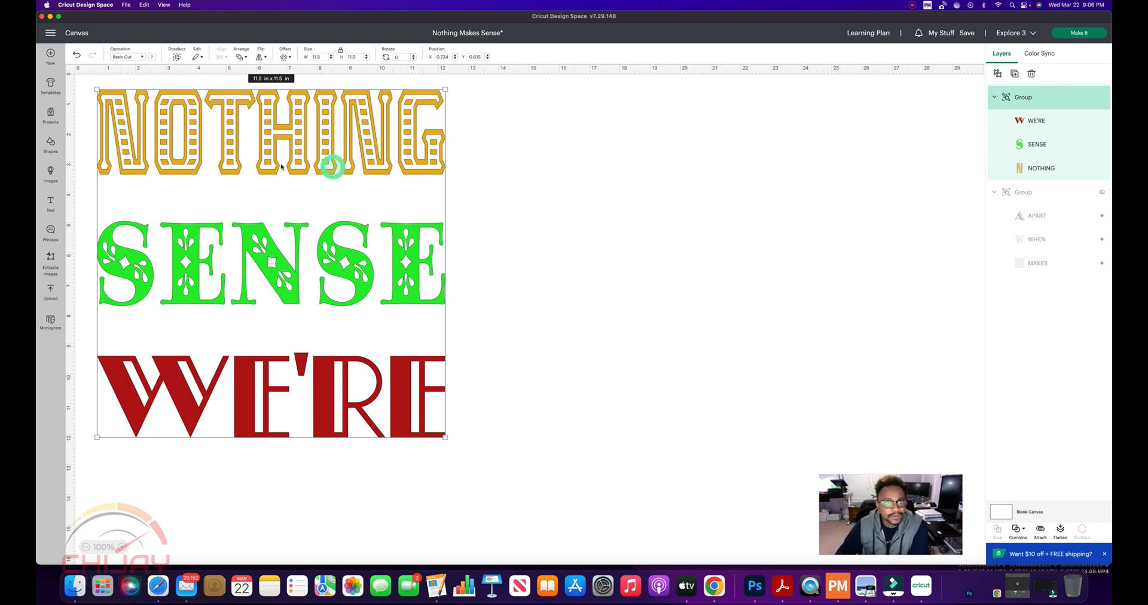
click(568, 279)
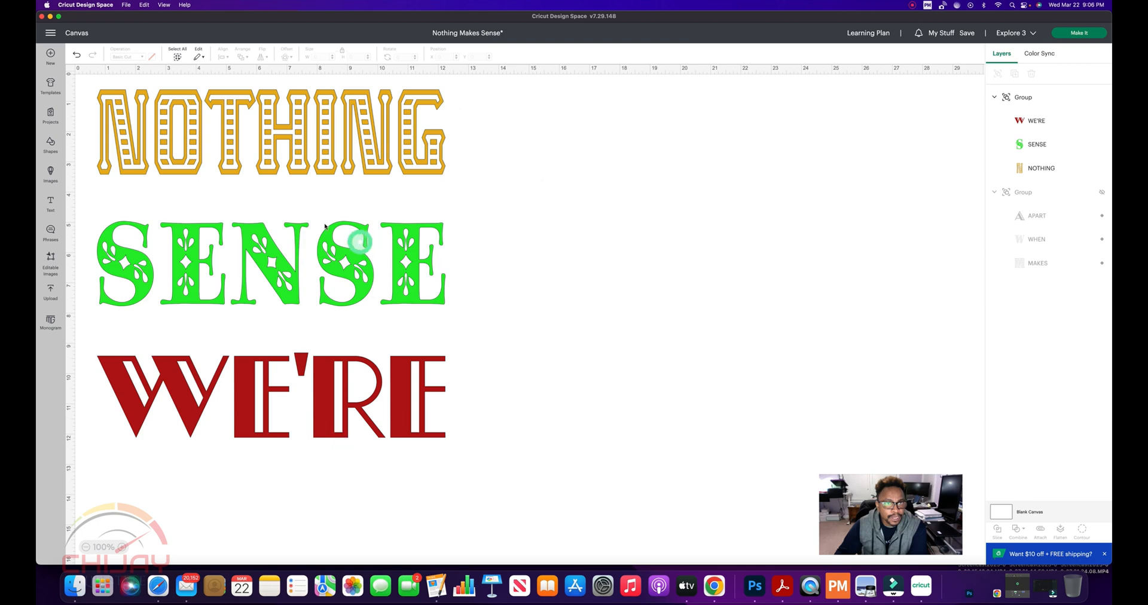
drag(488, 148, 394, 160)
drag(321, 205, 287, 401)
click(541, 272)
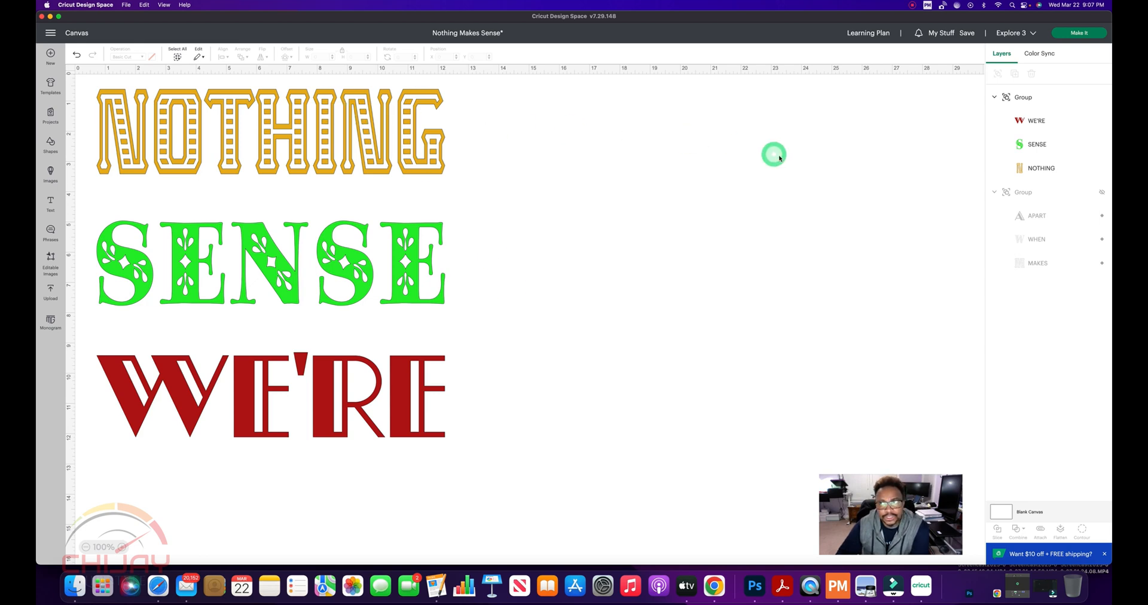
Unhide the MAKES, WHEN, APART group and place it beside the first group at about X 15.1 and Y 0.8 in
click(1103, 193)
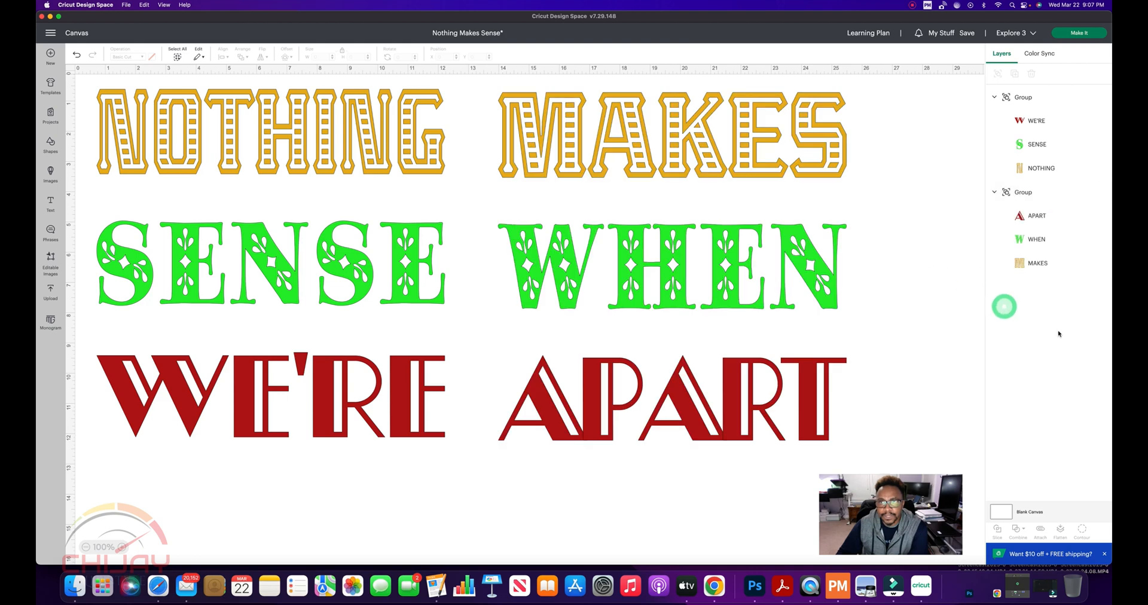
drag(759, 292, 748, 289)
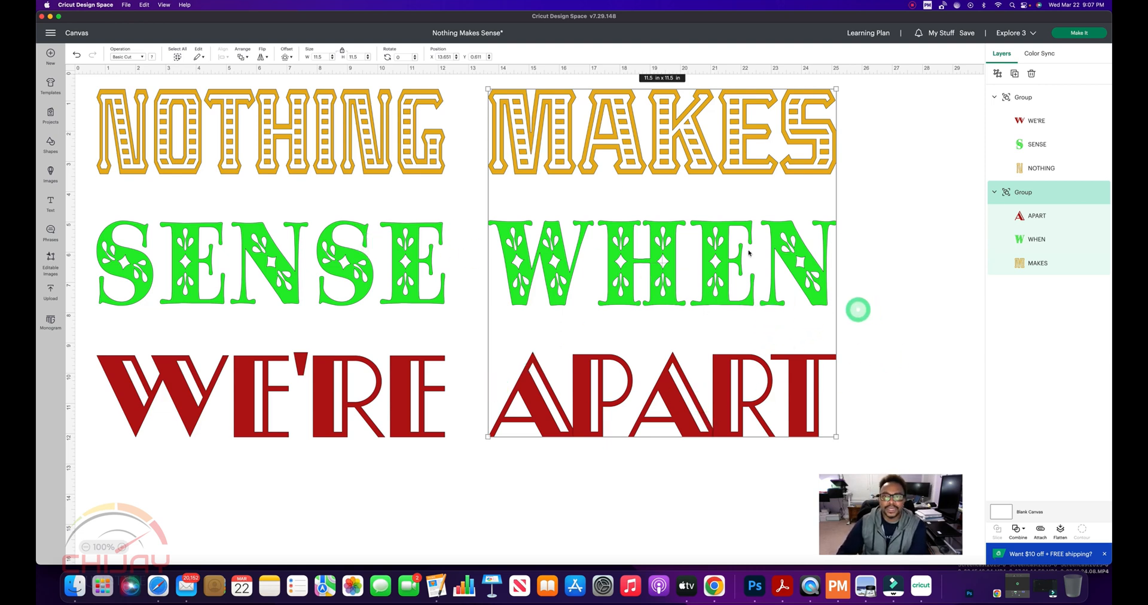
drag(681, 262, 726, 272)
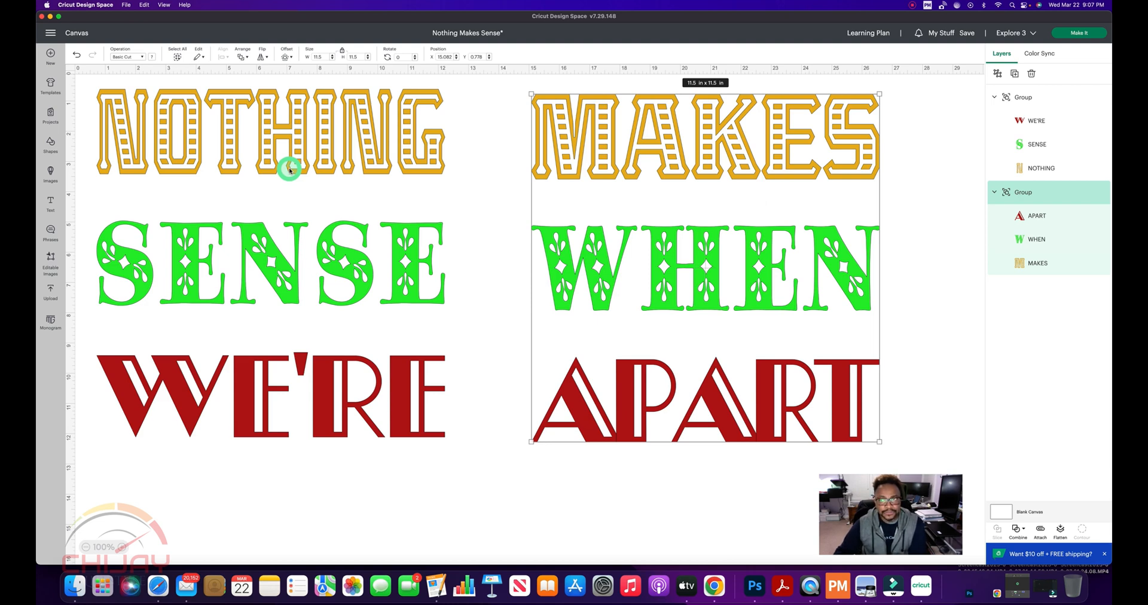
drag(751, 207, 753, 209)
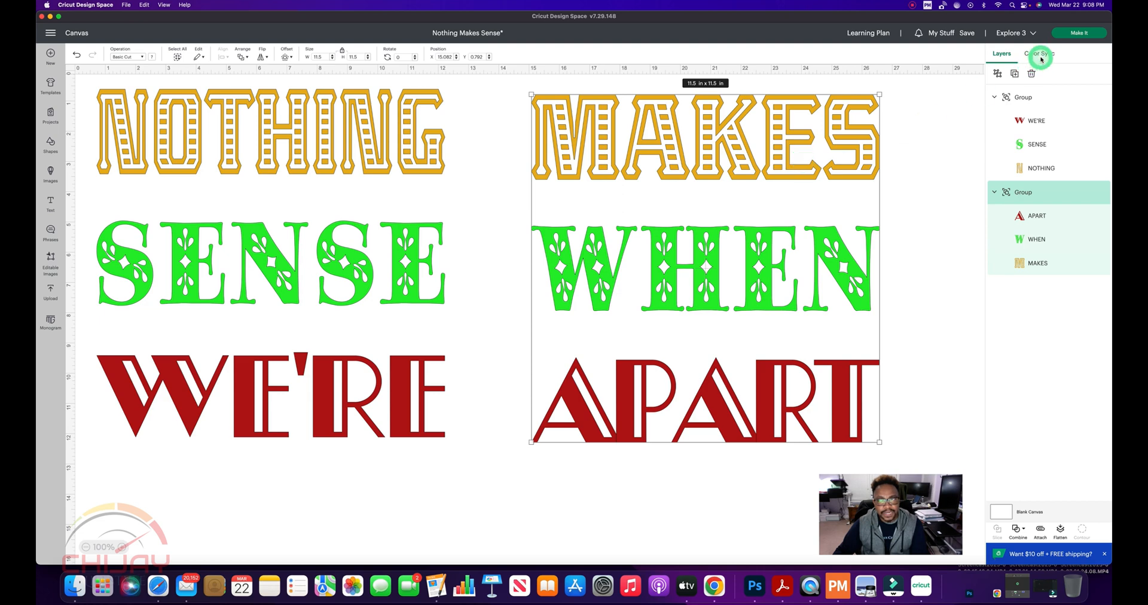
Preview how the words are sorted onto the red, yellow and green cutting mats, and return to the canvas
click(1072, 34)
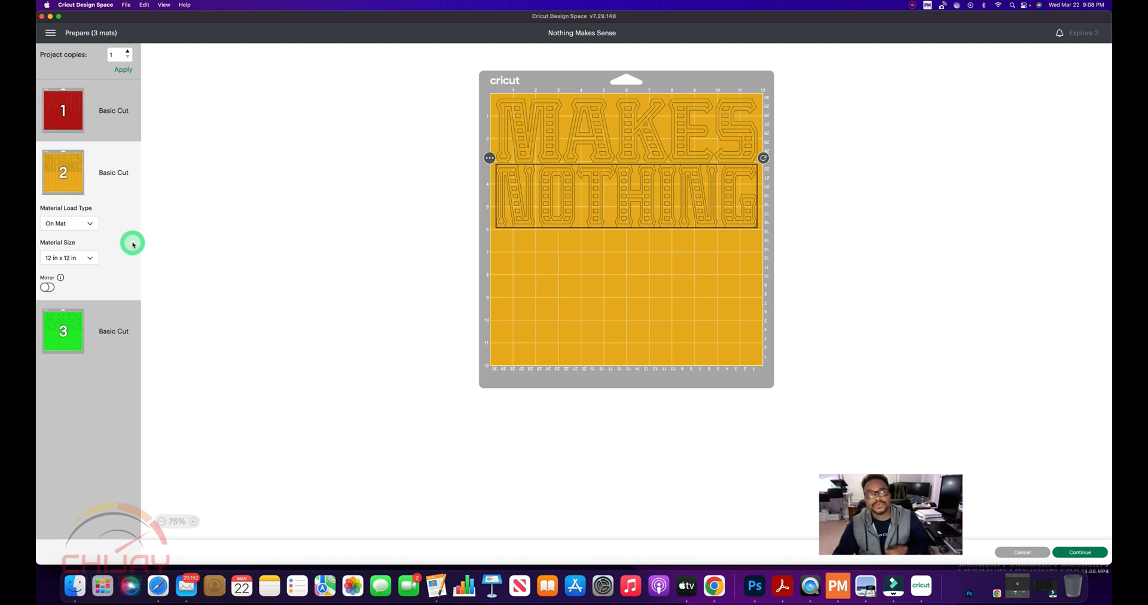
click(74, 123)
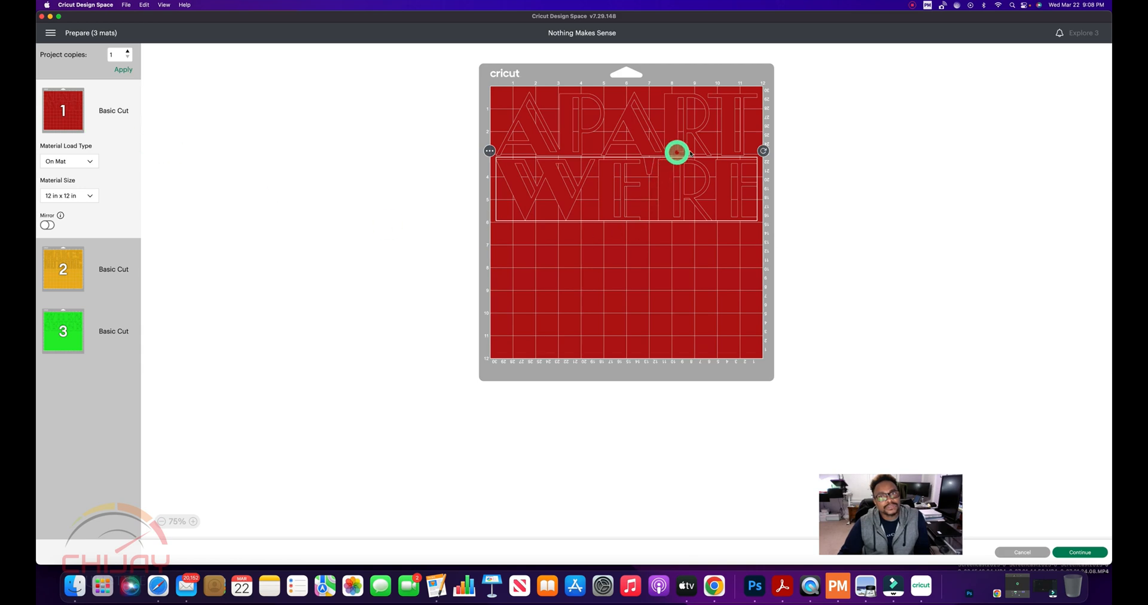
click(75, 320)
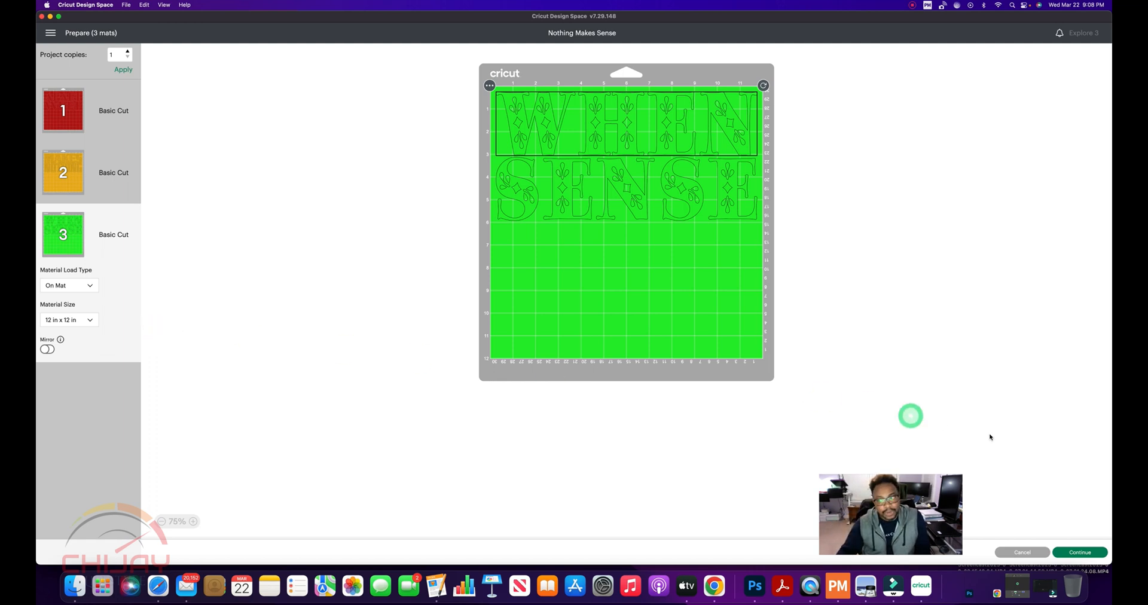
click(1030, 558)
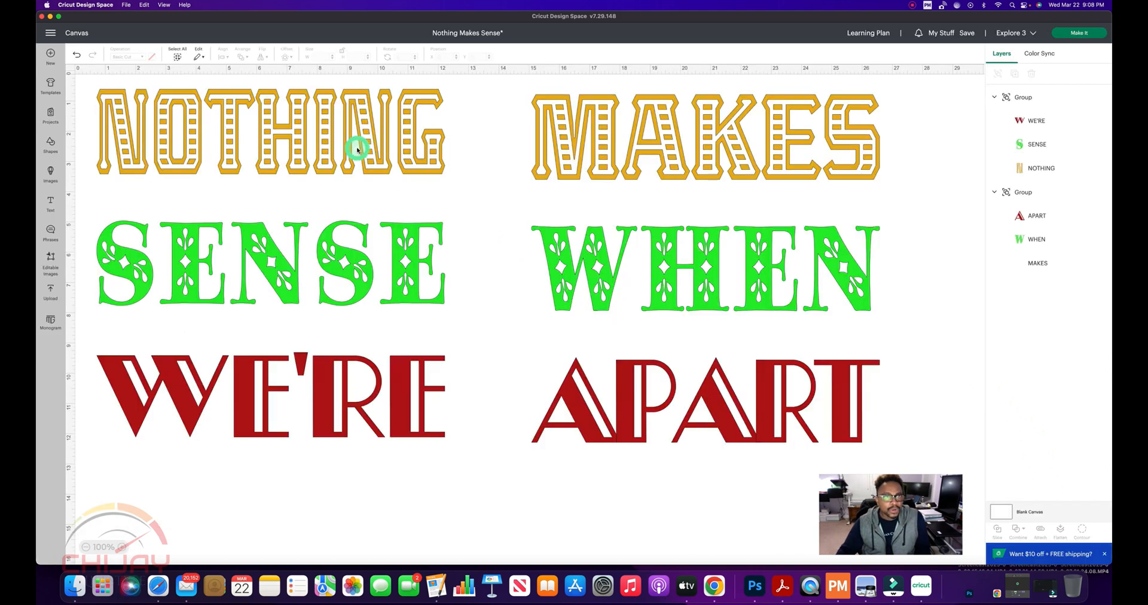
Attach the NOTHING, SENSE, WE'RE group and separately attach the MAKES, WHEN, APART group
click(332, 145)
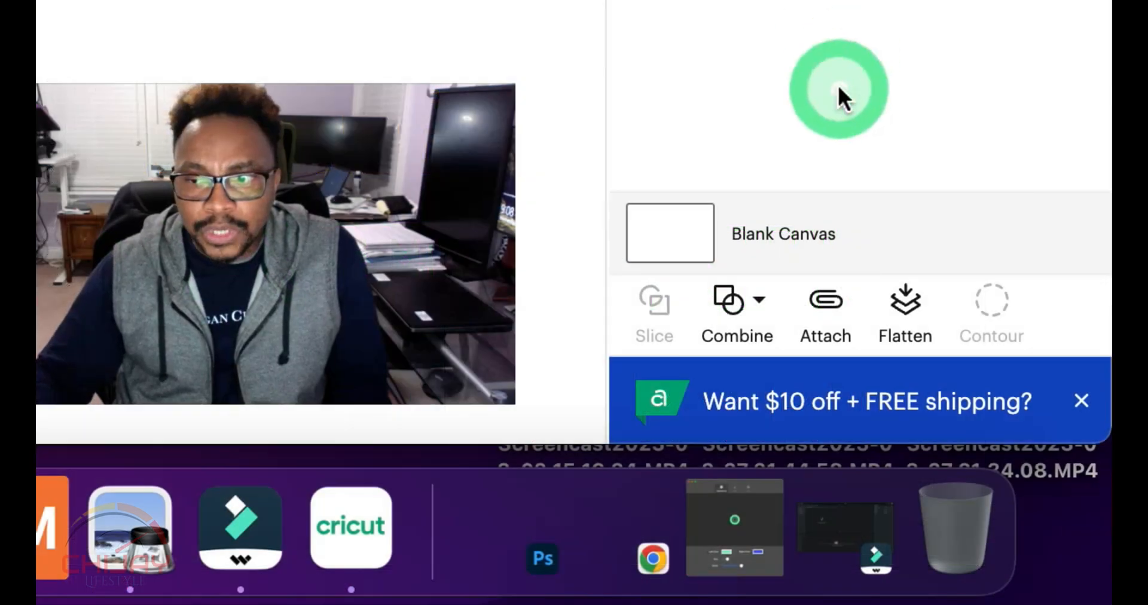
click(824, 304)
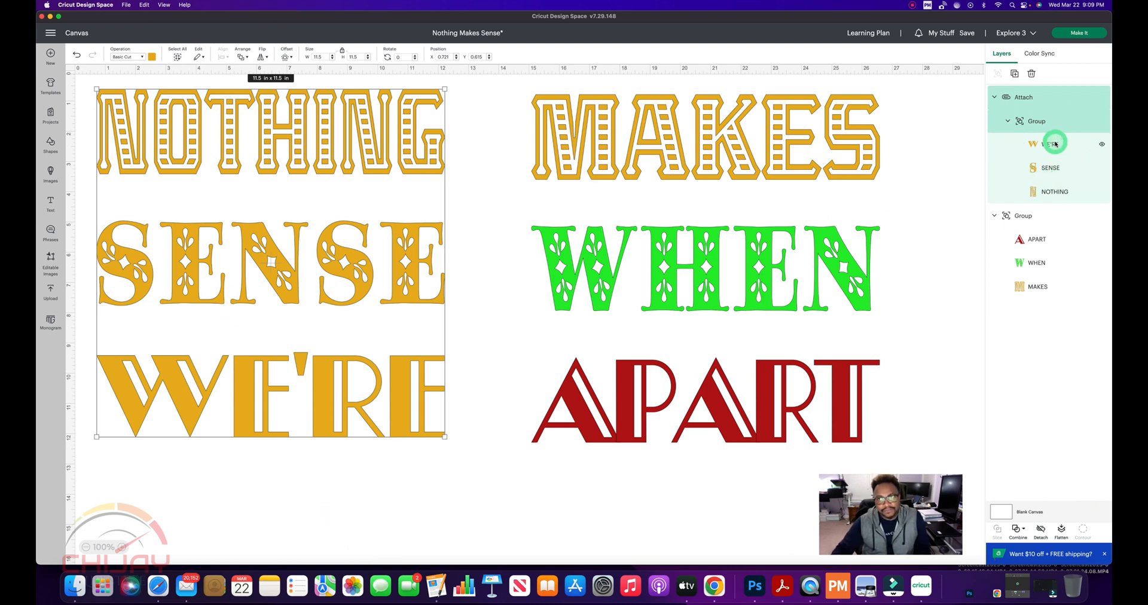
click(668, 288)
click(1041, 529)
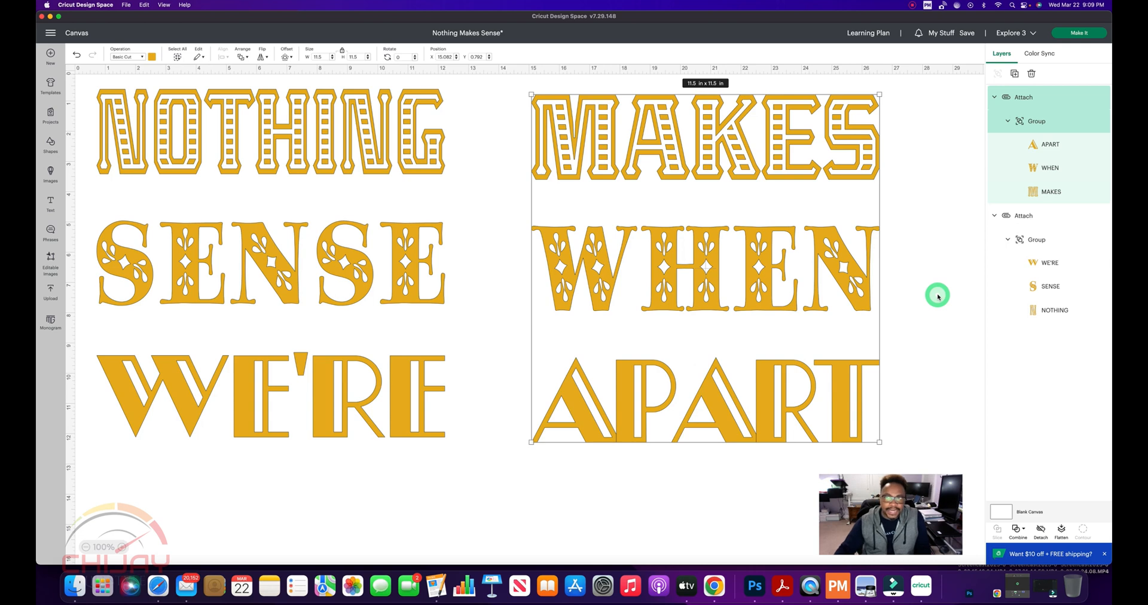
Prepare the project for cutting and set the material size to 12 in x 24 in
click(937, 295)
click(1078, 33)
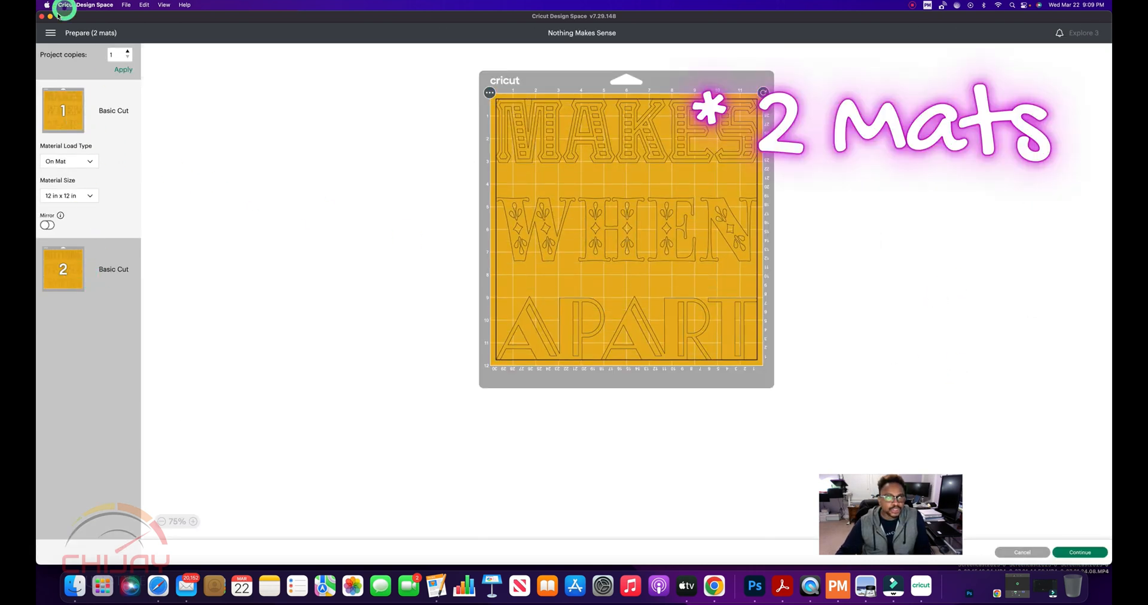
click(89, 196)
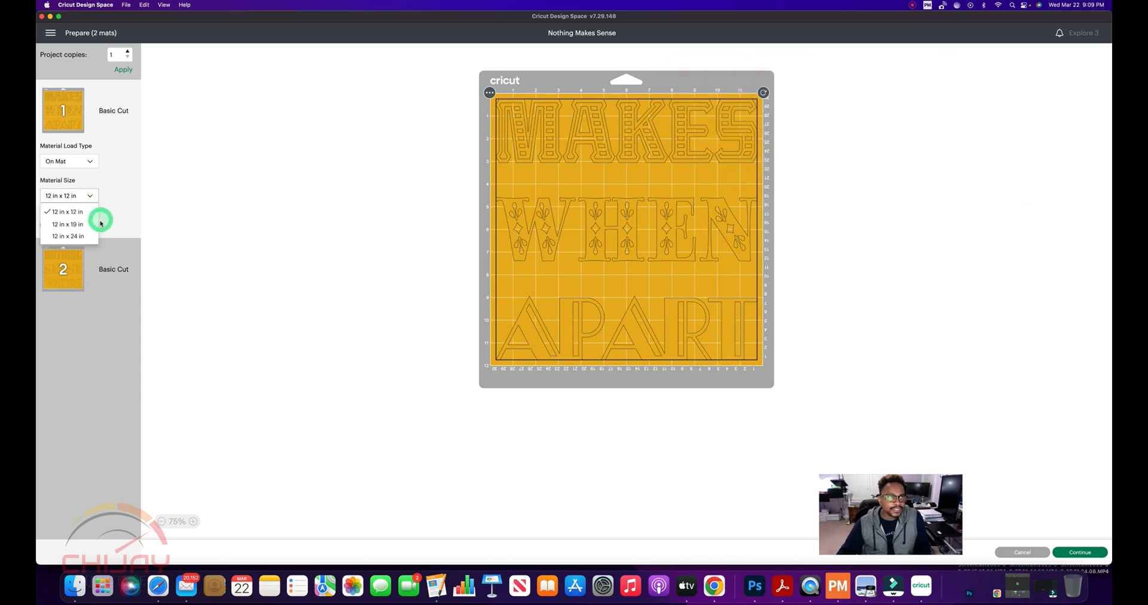
click(76, 236)
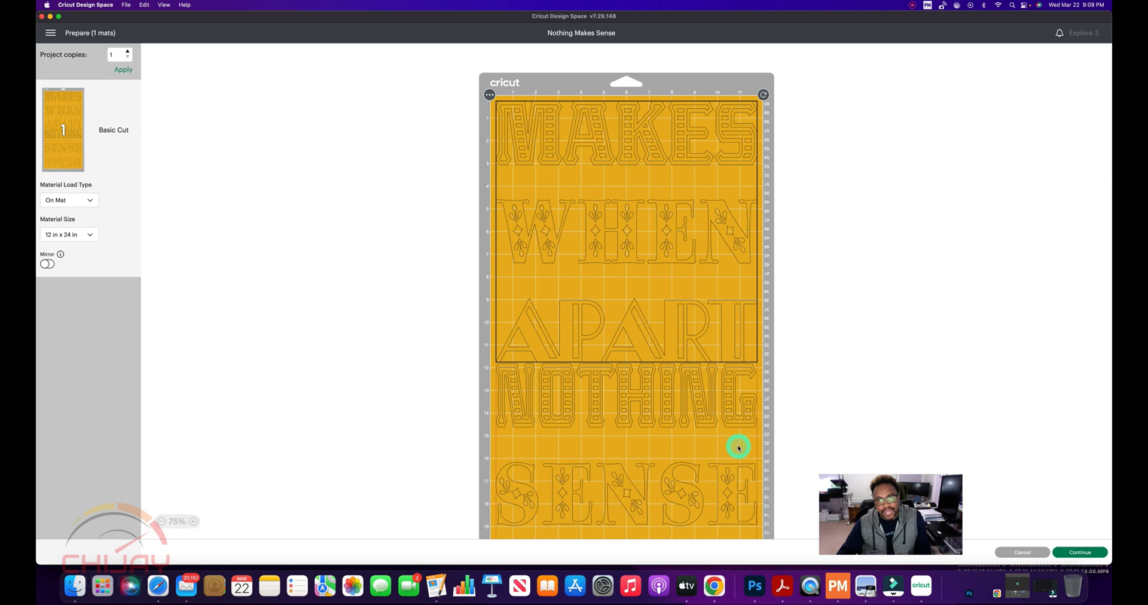
Review the mat layout and move the NOTHING, SENSE, WE'RE design slightly down to leave a gap below APART
scroll(739, 447, down, 5)
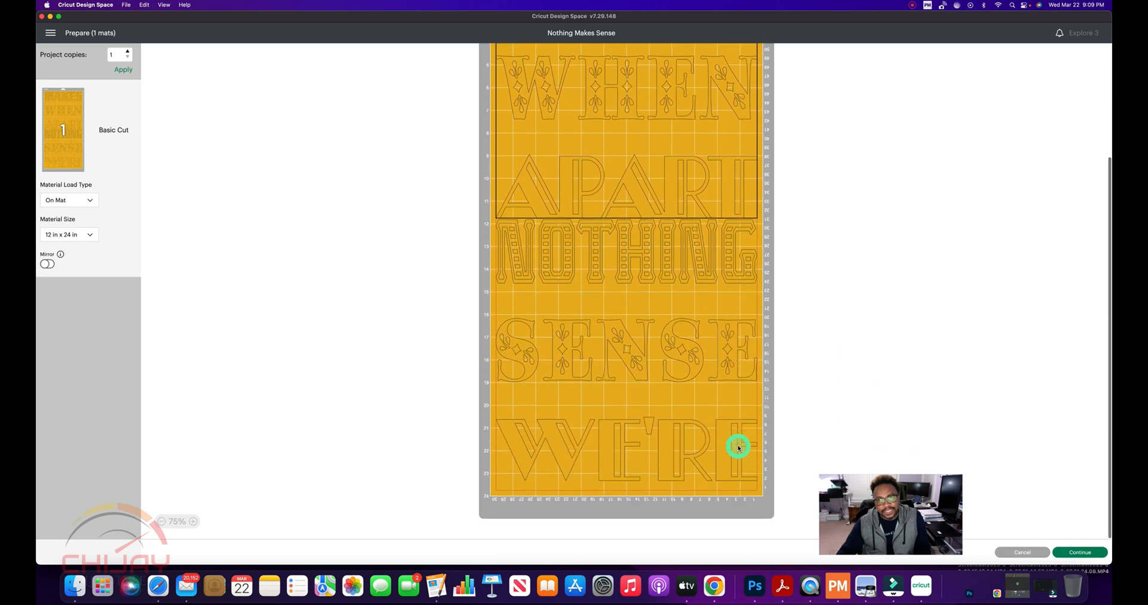
scroll(739, 447, up, 3)
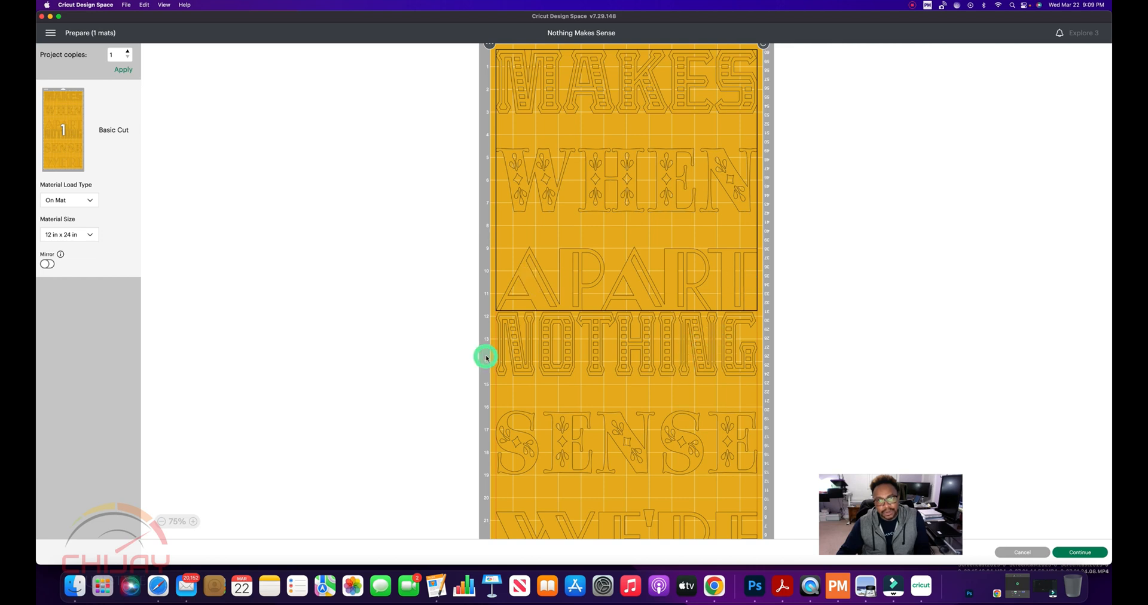
scroll(637, 271, up, 3)
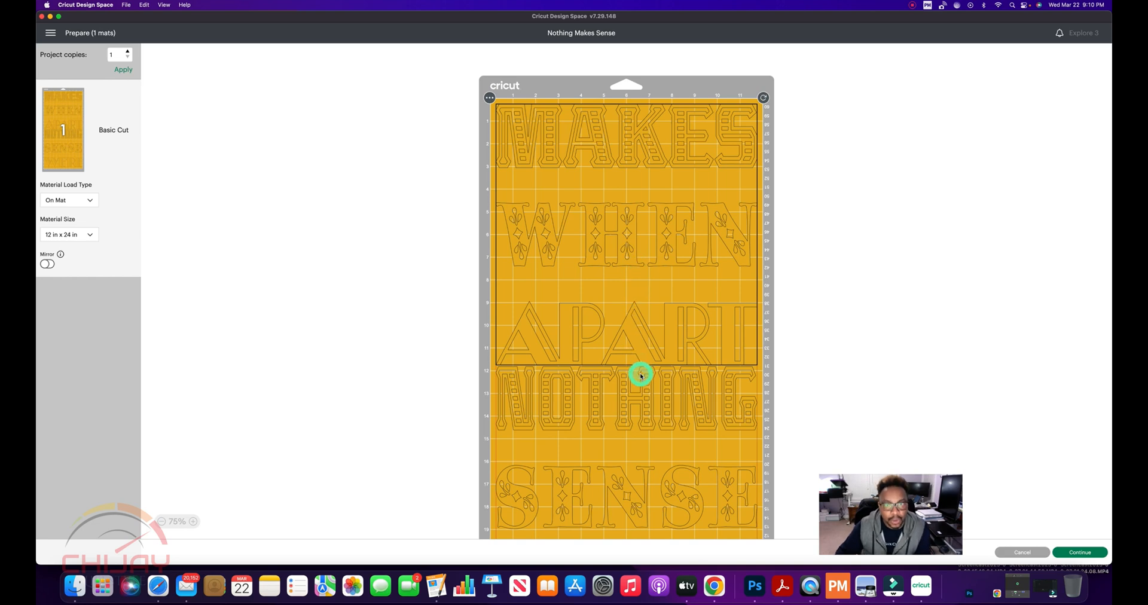
scroll(641, 374, down, 4)
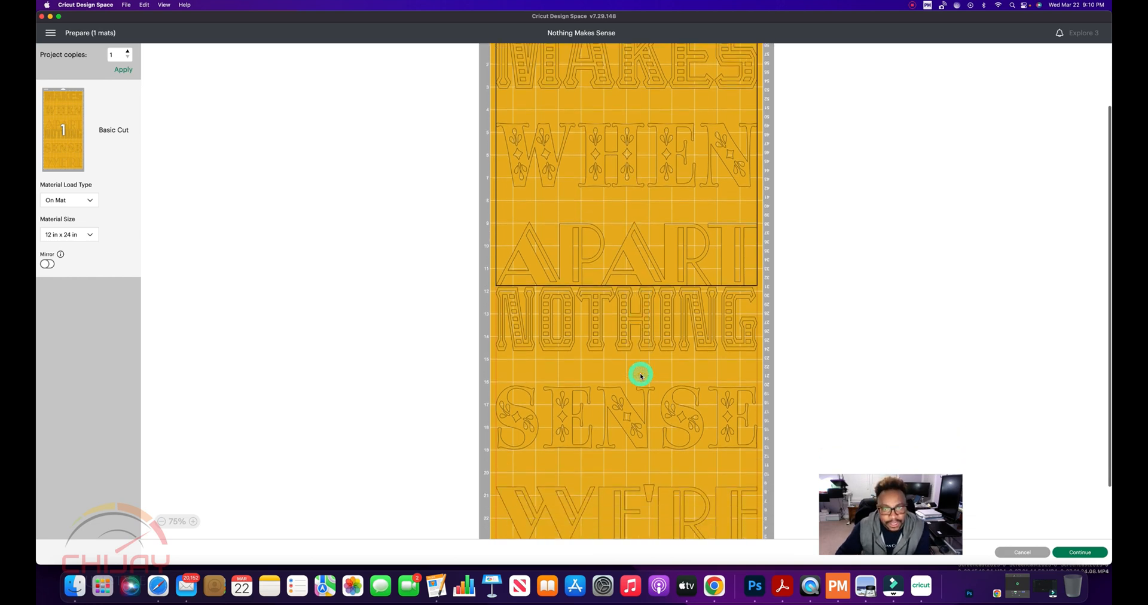
click(647, 337)
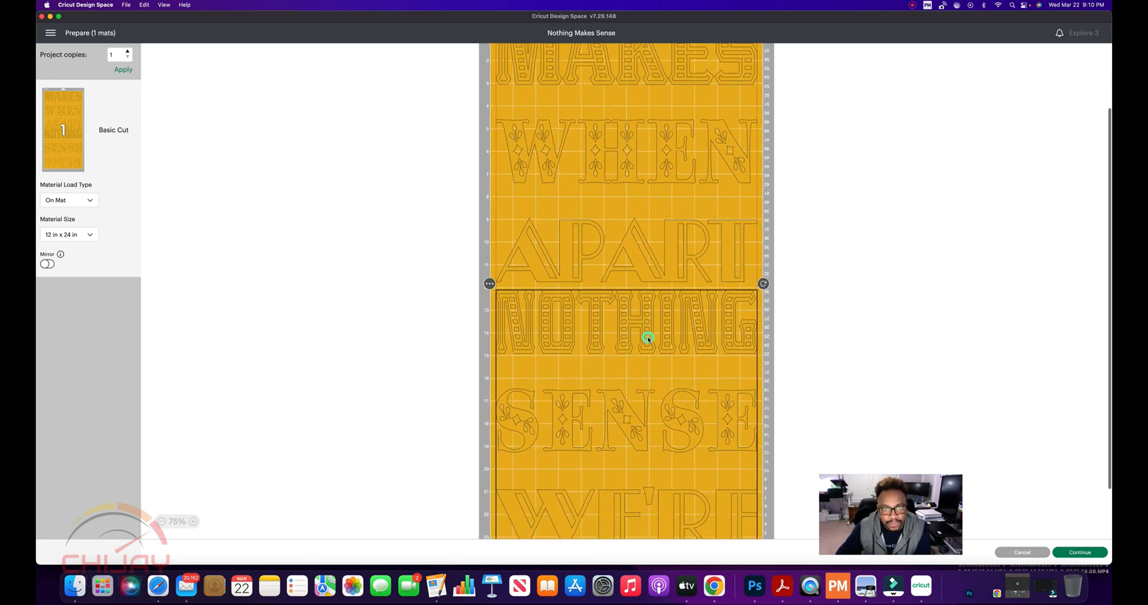
scroll(648, 339, down, 3)
drag(647, 332, 648, 334)
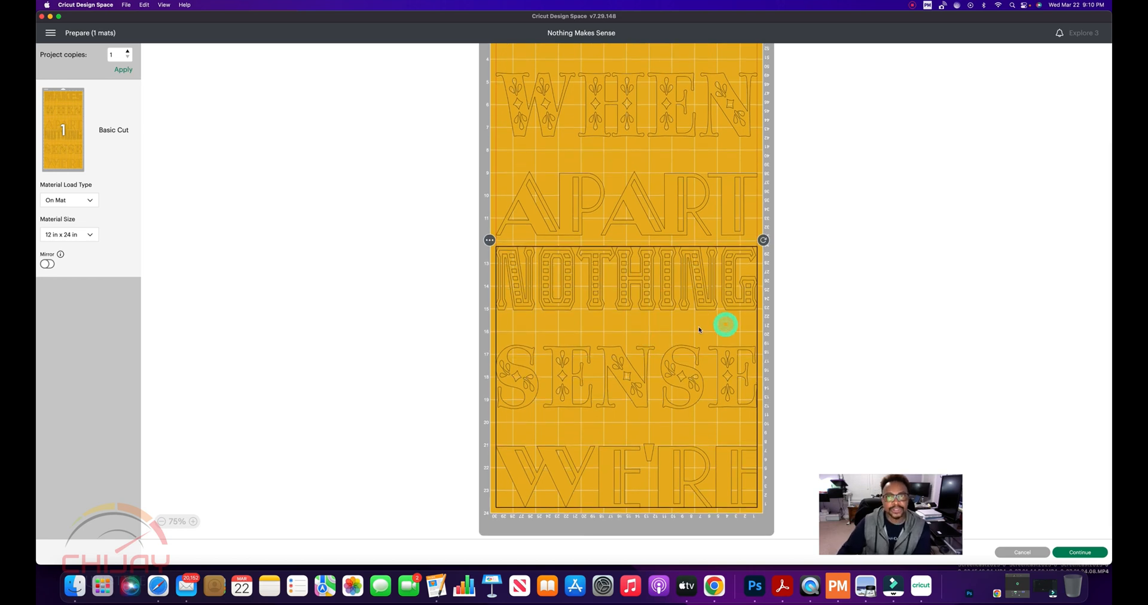
Turn on mirroring for the mat and check both reversed designs from end to end
scroll(684, 330, up, 1)
scroll(685, 330, up, 2)
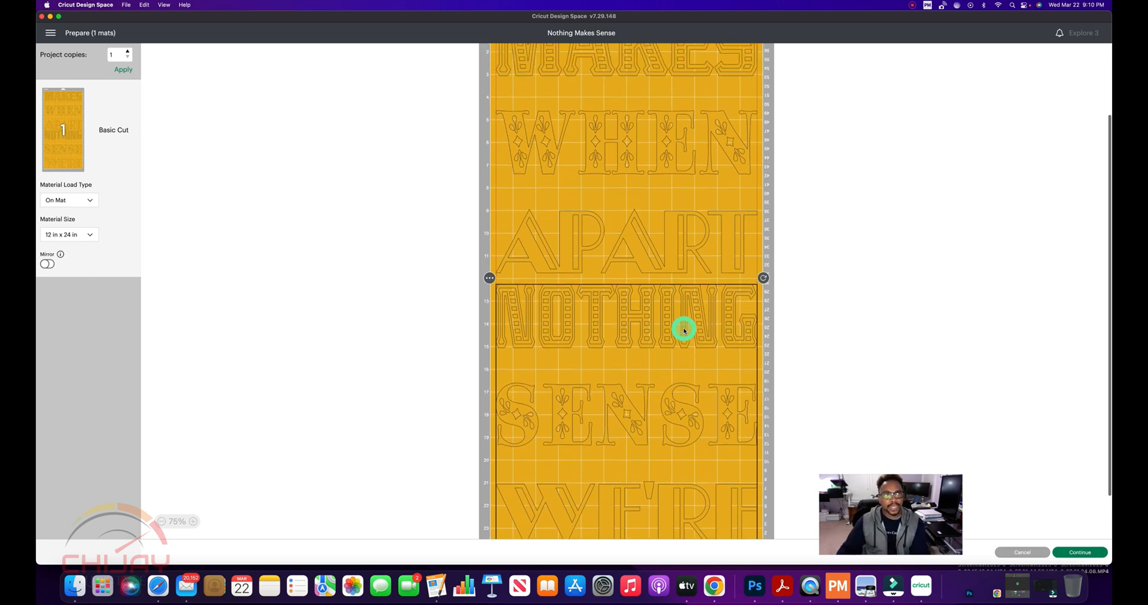
click(52, 265)
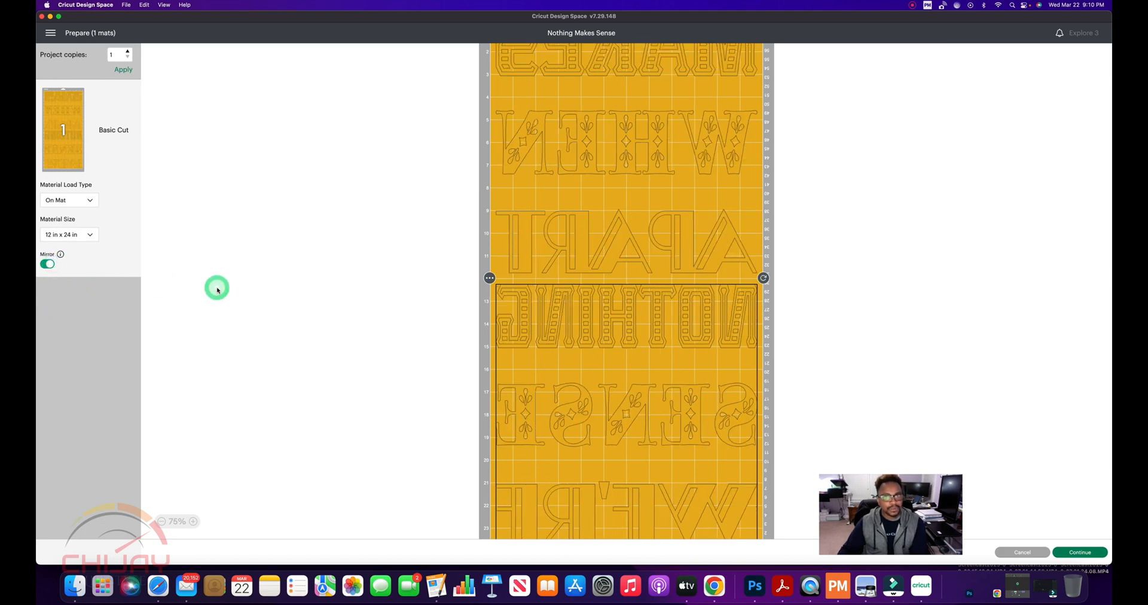
scroll(248, 293, down, 5)
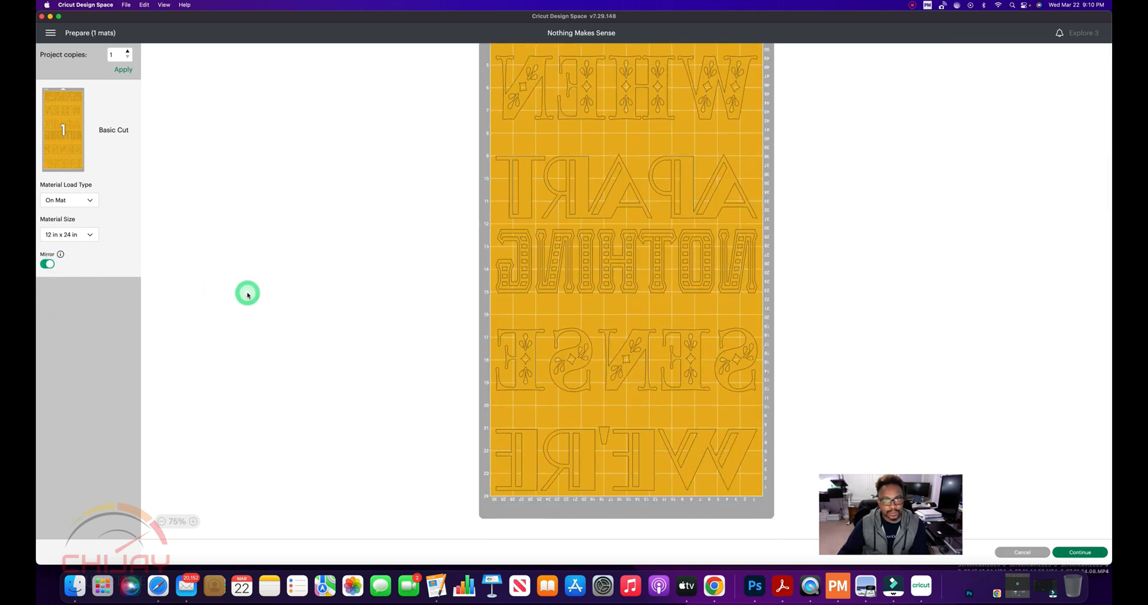
scroll(248, 293, up, 5)
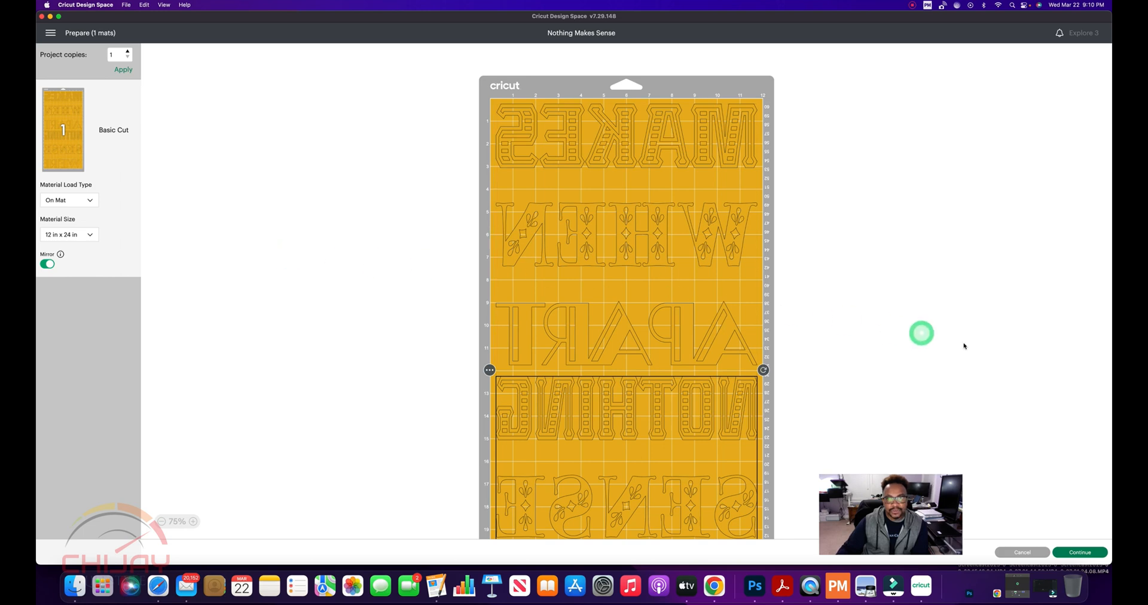
Continue to the machine setup and set the base material to Everyday Iron-On
scroll(706, 363, down, 5)
scroll(703, 362, up, 5)
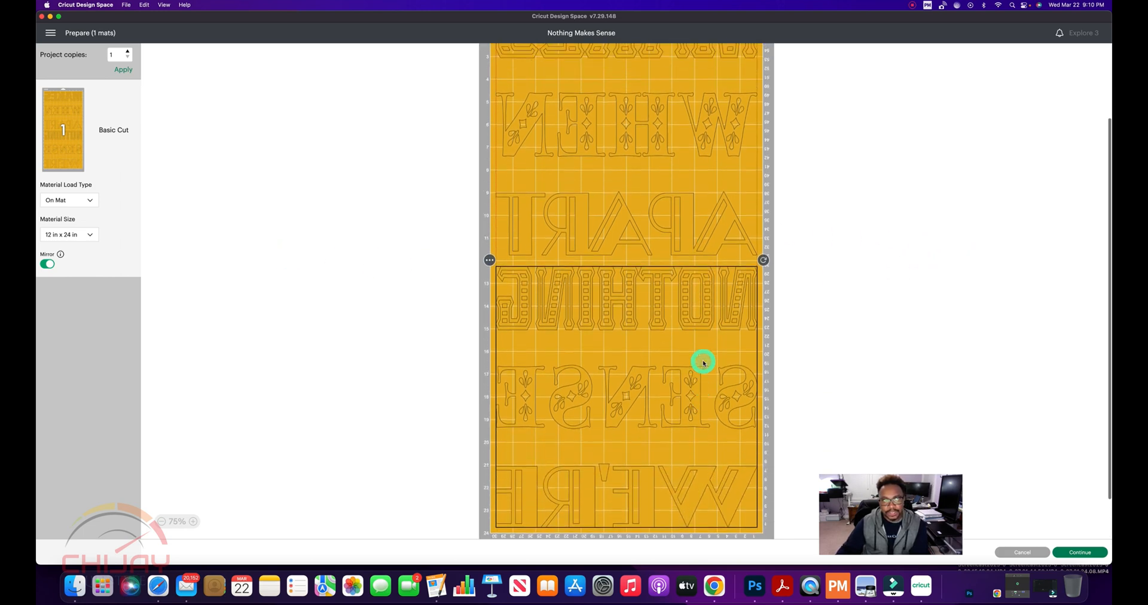
click(1070, 549)
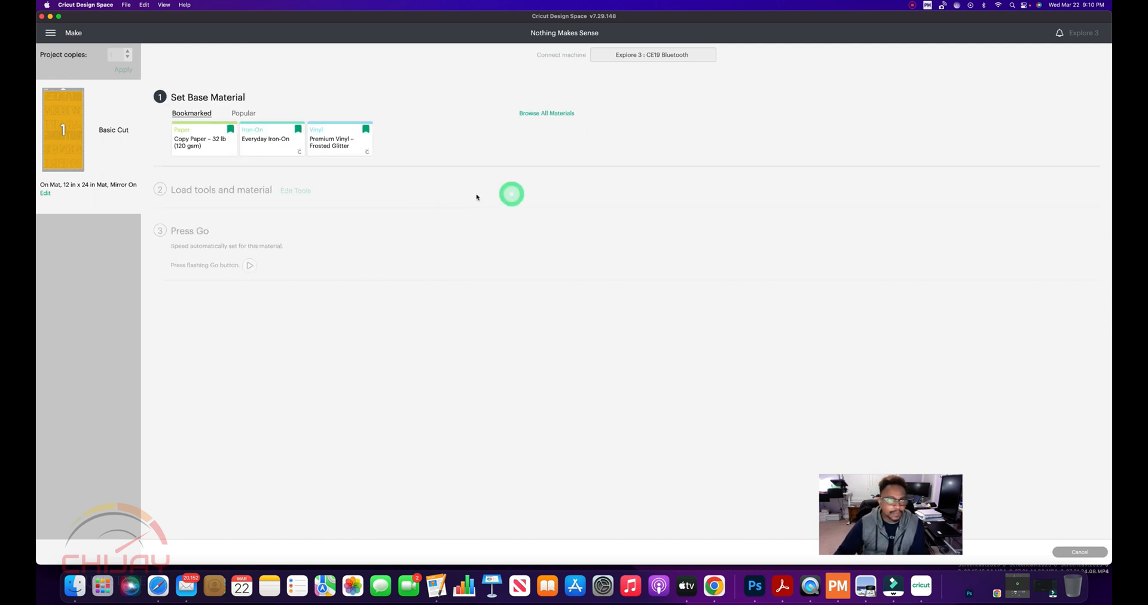
click(263, 144)
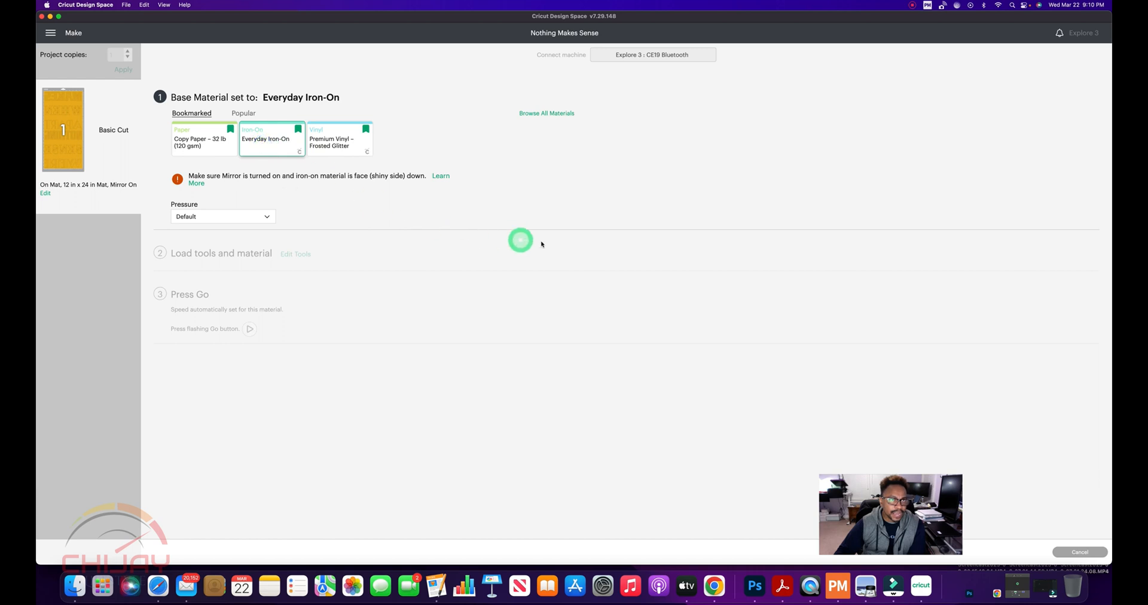